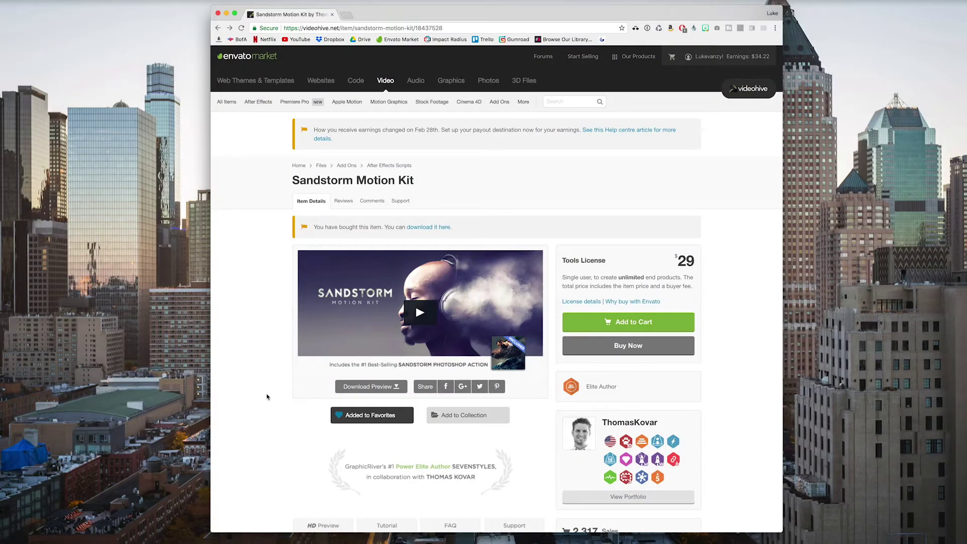
Scroll through the Sandstorm Motion Kit product page on VideoHive
scroll(267, 397, down, 3)
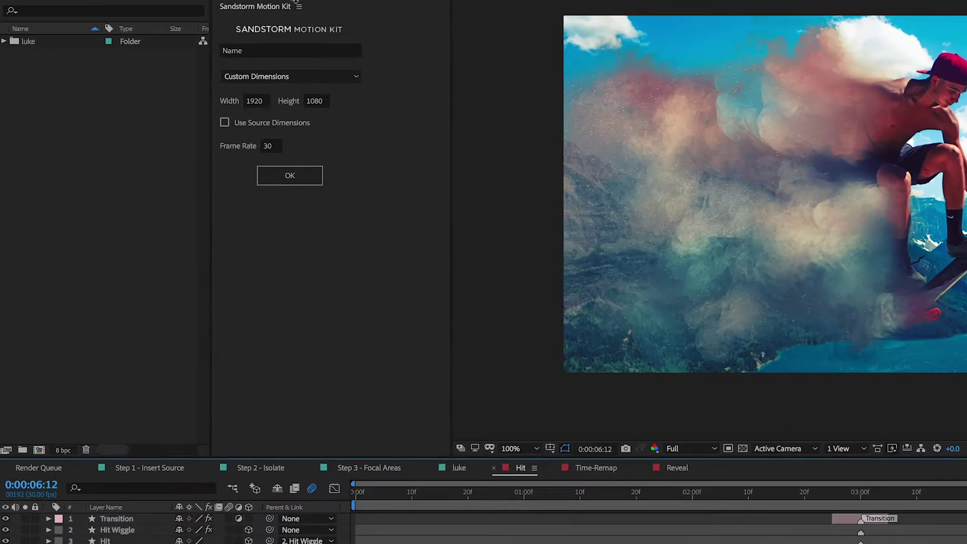
Create a Sandstorm setup named 'elephant' with custom 1920×1080 dimensions at 30 fps
click(159, 104)
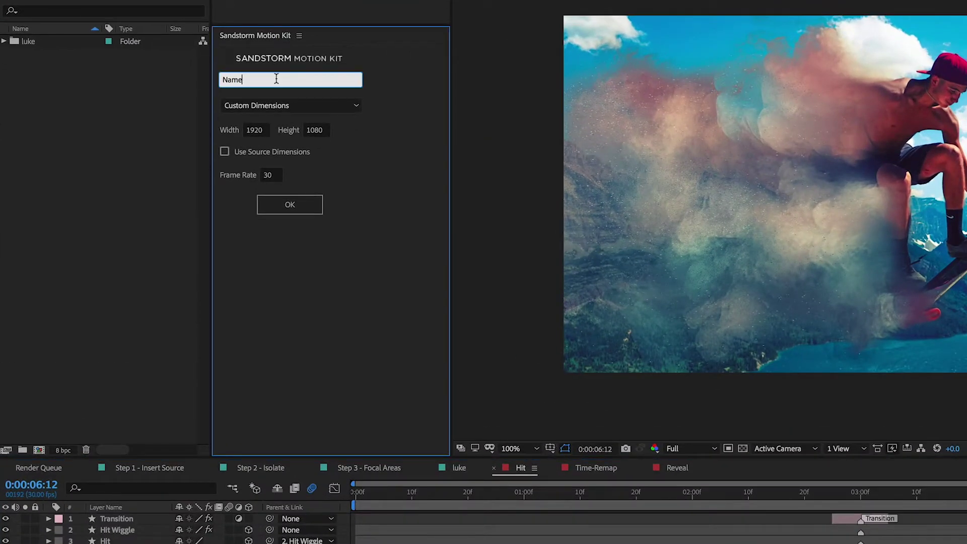
double_click(276, 79)
text(skateboard)
click(294, 106)
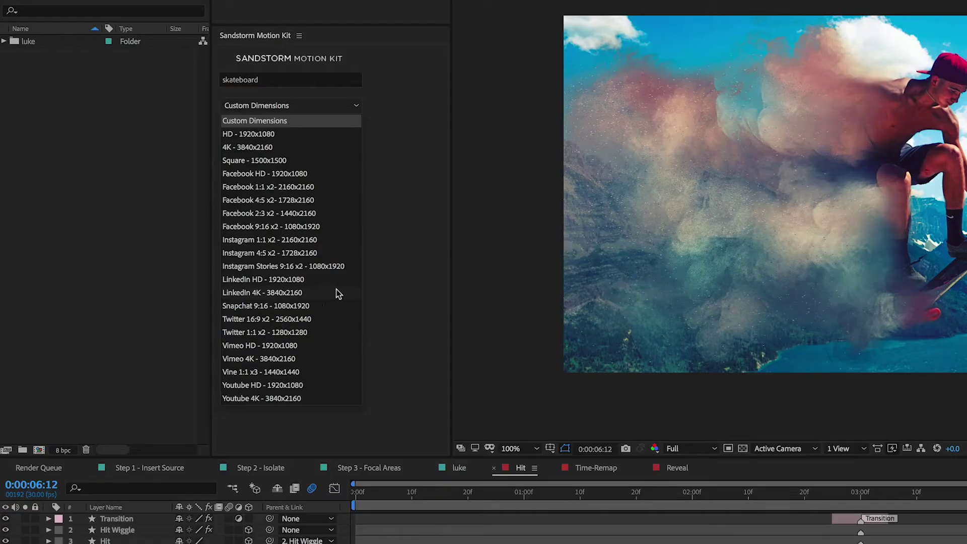
click(394, 274)
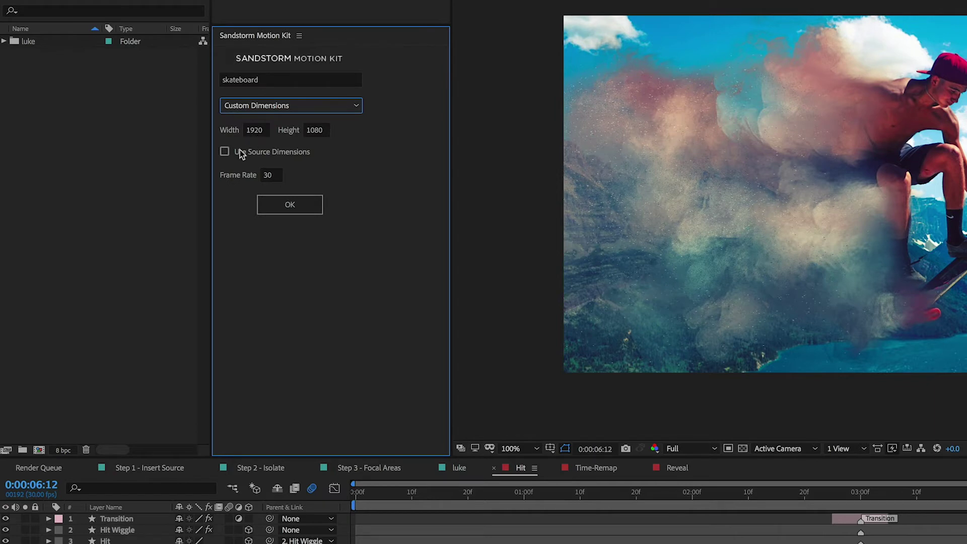
click(220, 81)
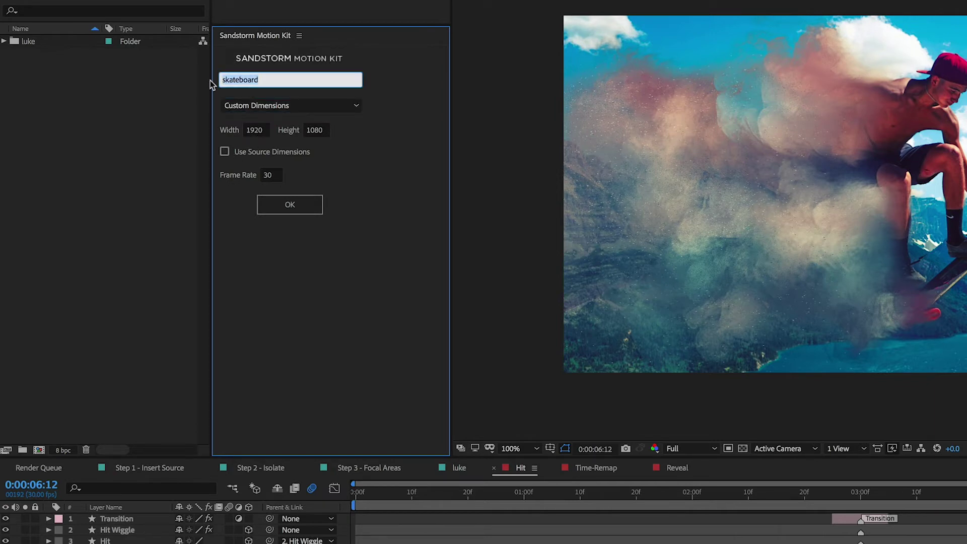
text(elephant)
click(289, 204)
click(392, 194)
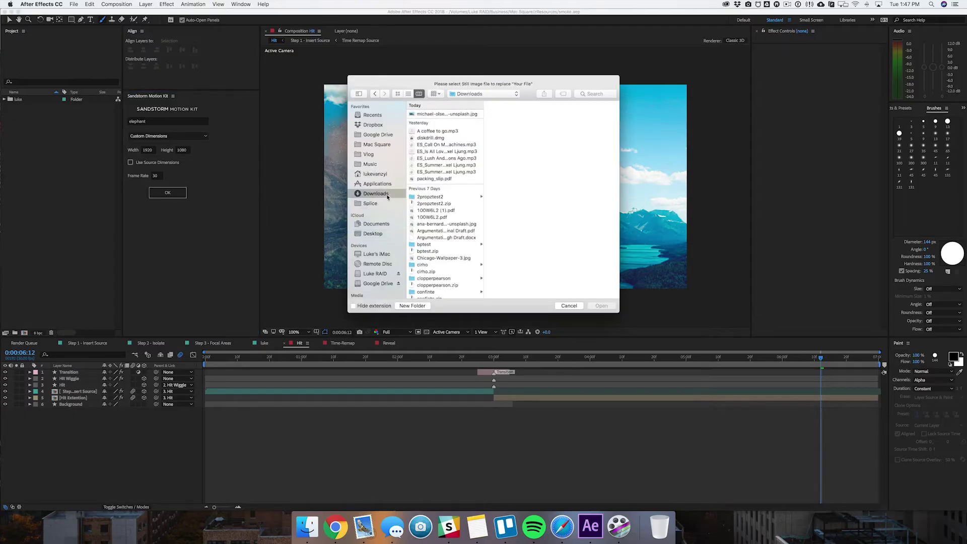
Load the elephant photo from Downloads as the source image and scale it to 66%
click(444, 196)
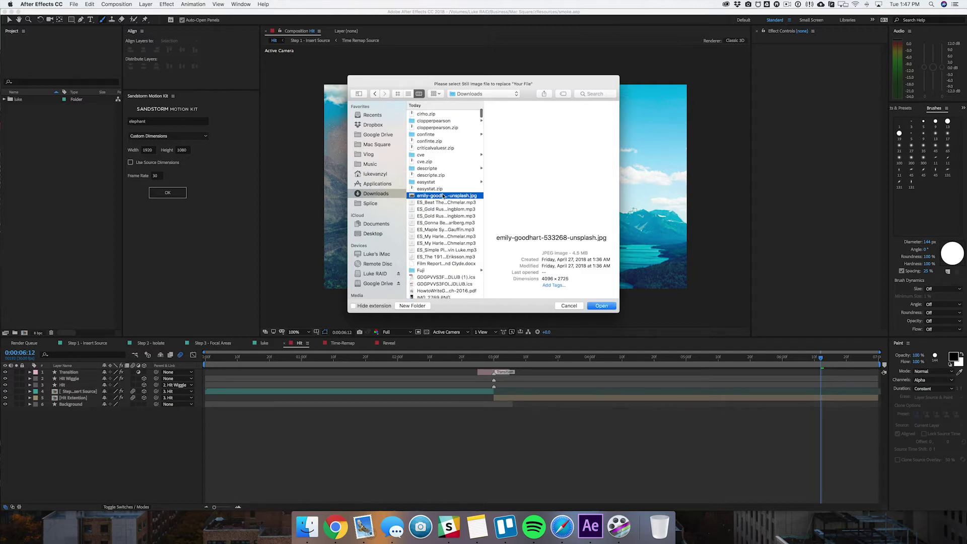
click(603, 306)
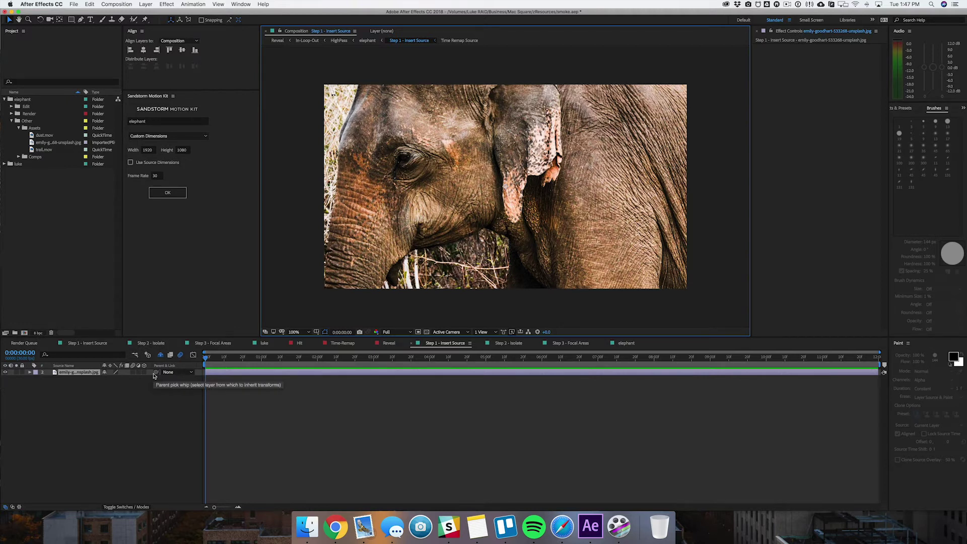
key(s)
drag(117, 378, 156, 385)
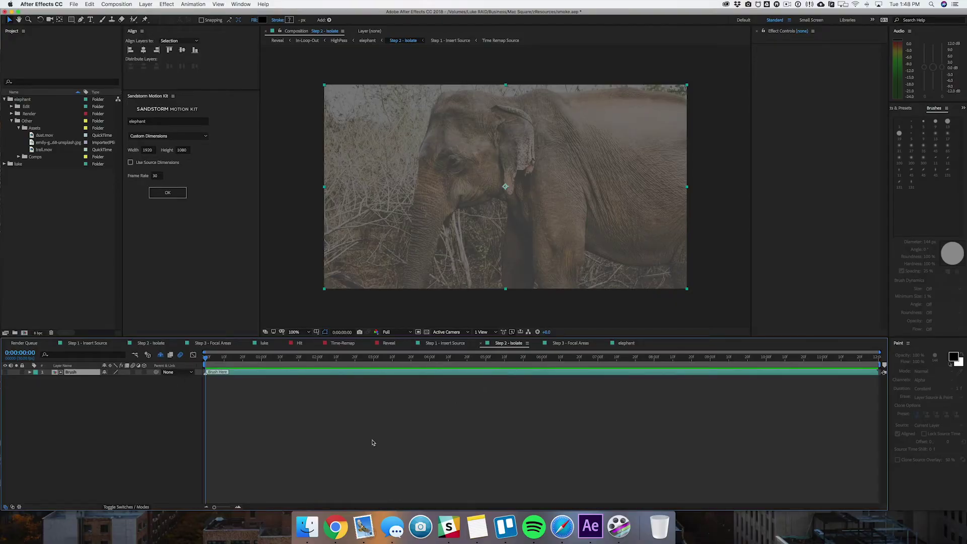
Select the Brush tool, open the Brush layer in its Layer view, and check the Window menu
key(super+b)
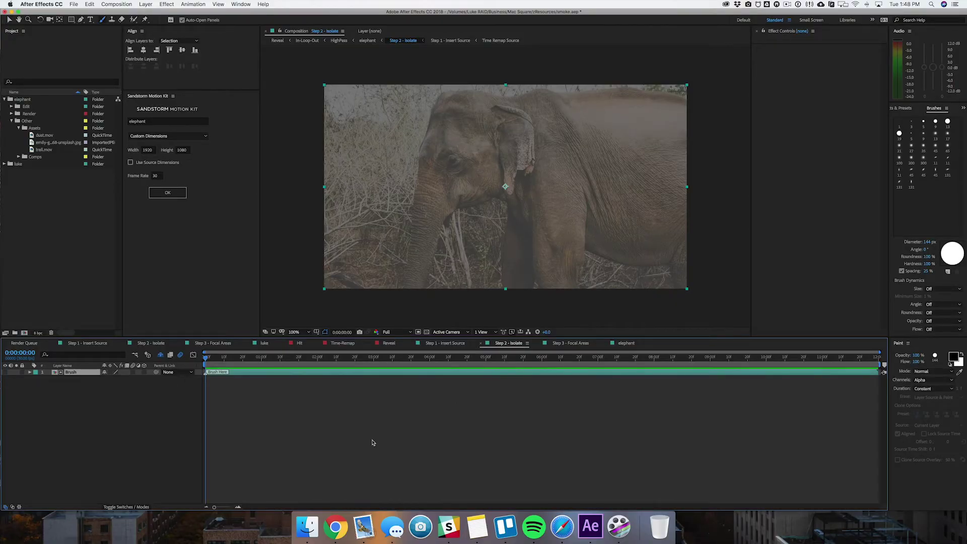
double_click(60, 373)
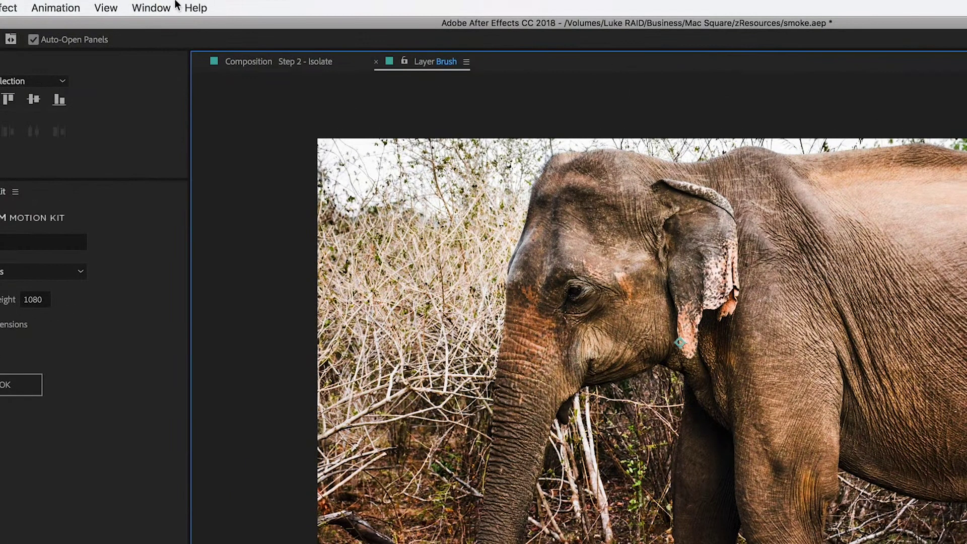
click(241, 4)
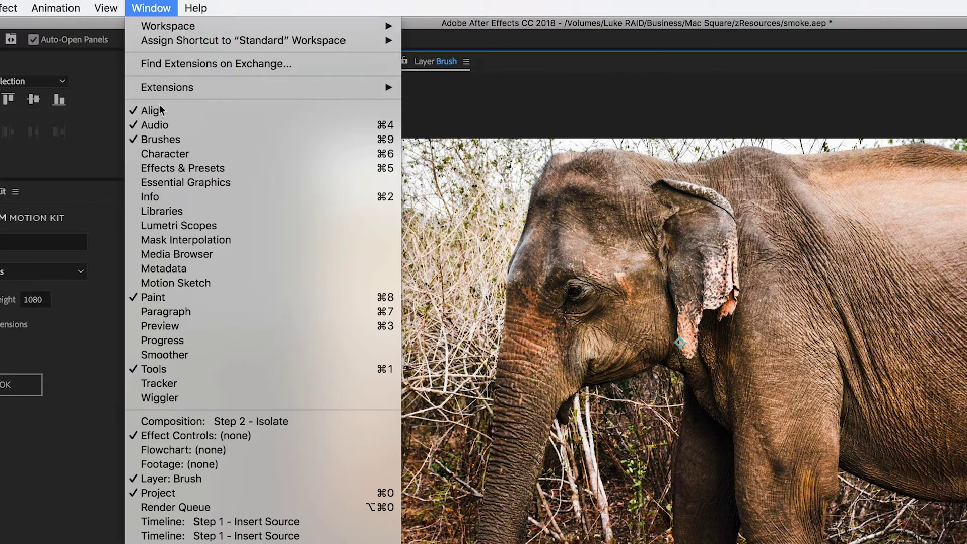
click(189, 287)
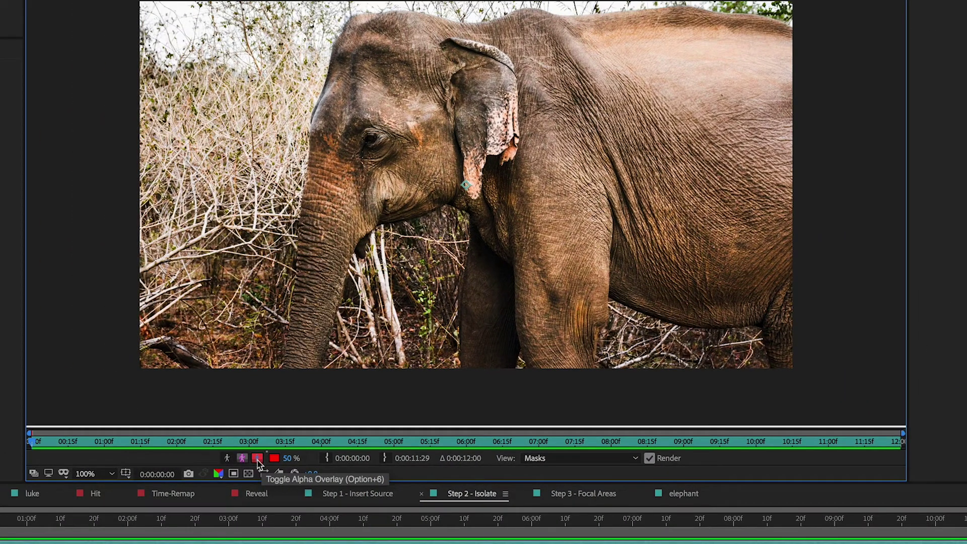
Raise the alpha overlay to 100% and paint red over the elephant's leg, belly and shoulder
drag(286, 459, 317, 458)
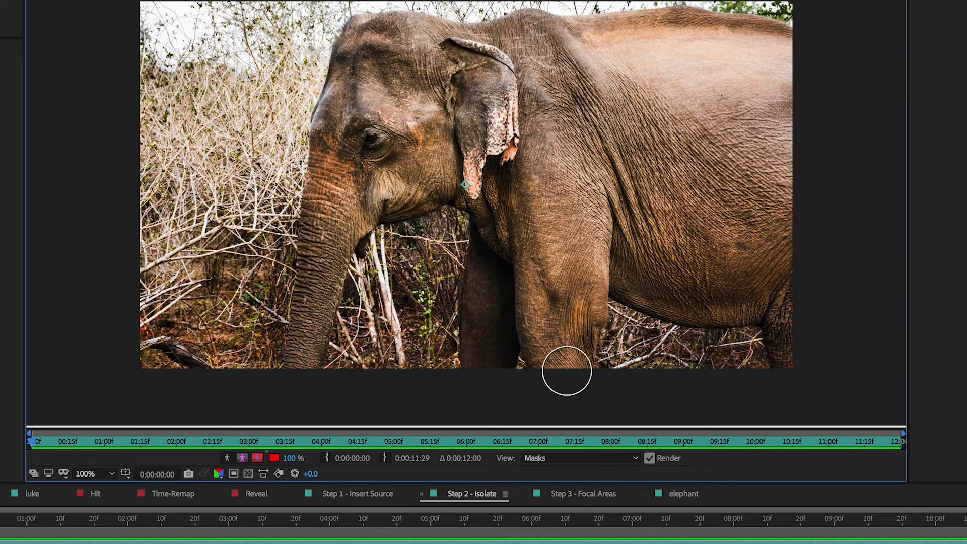
mouse_move(570, 364)
mouse_down()
mouse_move(580, 293)
mouse_move(573, 370)
mouse_move(584, 310)
mouse_move(605, 298)
mouse_move(653, 304)
mouse_up()
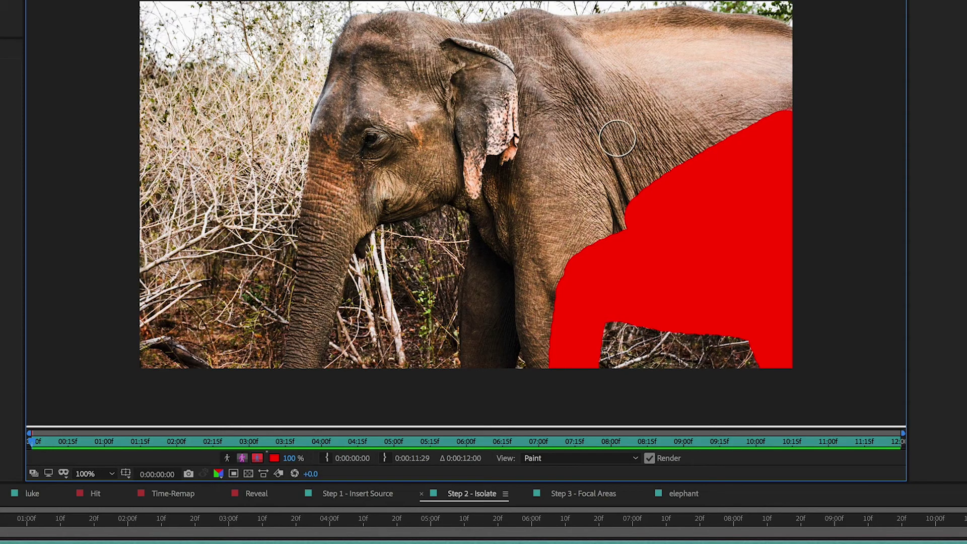
mouse_move(604, 233)
mouse_down()
mouse_move(569, 293)
mouse_move(548, 364)
mouse_move(540, 360)
mouse_move(534, 309)
mouse_move(541, 357)
mouse_move(554, 237)
mouse_move(526, 318)
mouse_move(584, 218)
mouse_move(747, 155)
mouse_move(648, 205)
mouse_move(809, 71)
mouse_up()
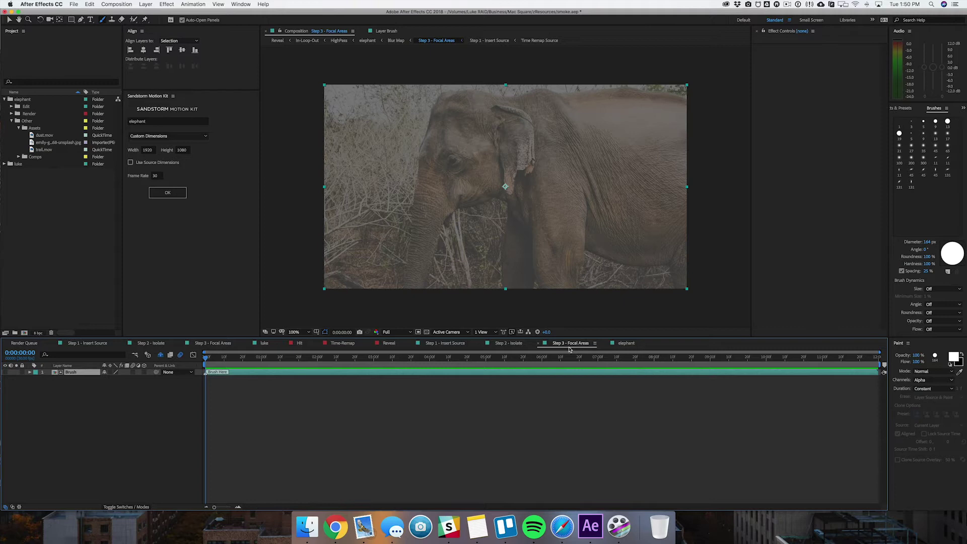
Reopen the Brush layer, swap the colours, and paint red over the forehead and trunk
double_click(70, 373)
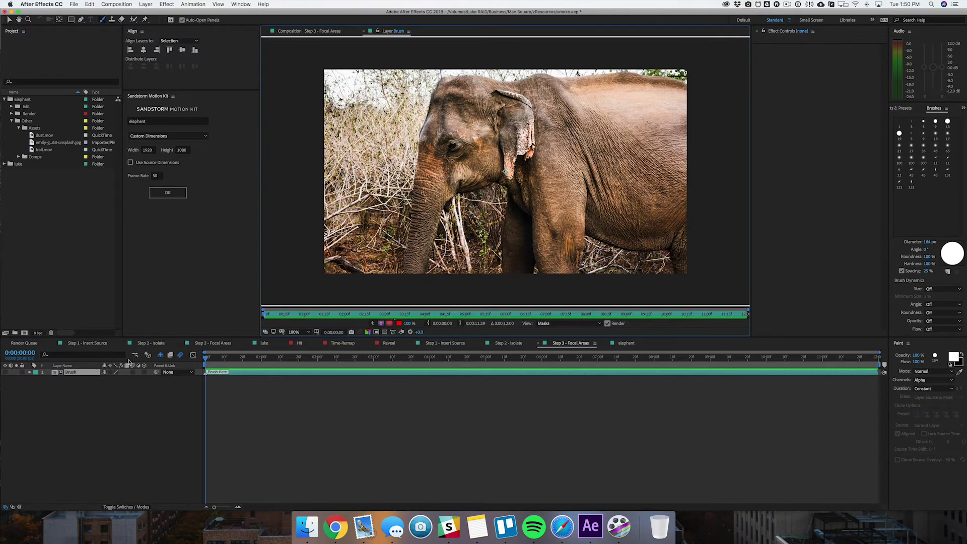
key(x)
mouse_move(414, 272)
mouse_down()
mouse_move(437, 186)
mouse_move(430, 174)
mouse_move(417, 228)
mouse_move(424, 176)
mouse_move(453, 84)
mouse_move(493, 92)
mouse_move(608, 83)
mouse_move(686, 97)
mouse_move(695, 277)
mouse_move(671, 230)
mouse_move(579, 227)
mouse_up()
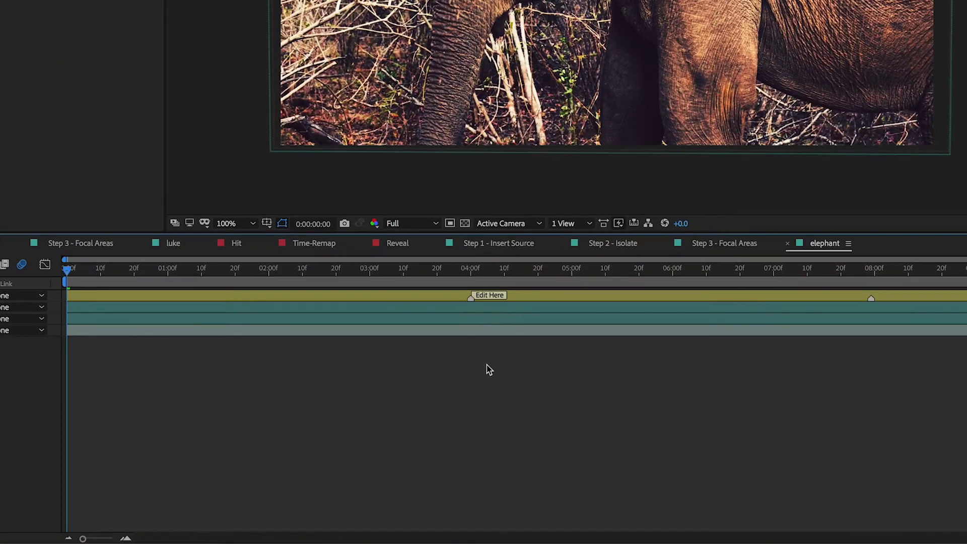
Move the elephant comp's playhead to about four seconds to preview the dust dissolve
drag(448, 272, 471, 274)
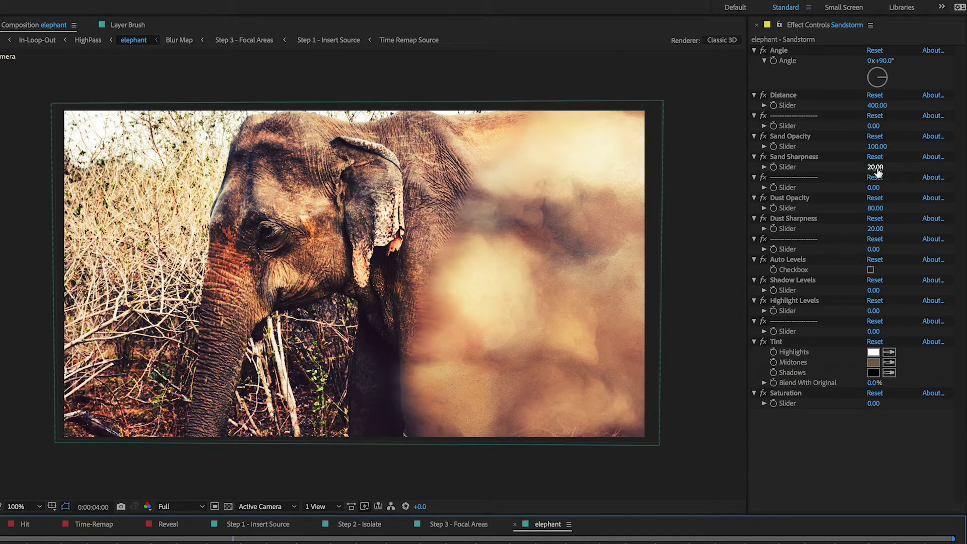
Set the Sandstorm effect's Sand Sharpness to 50 and Dust Opacity to 100
click(875, 168)
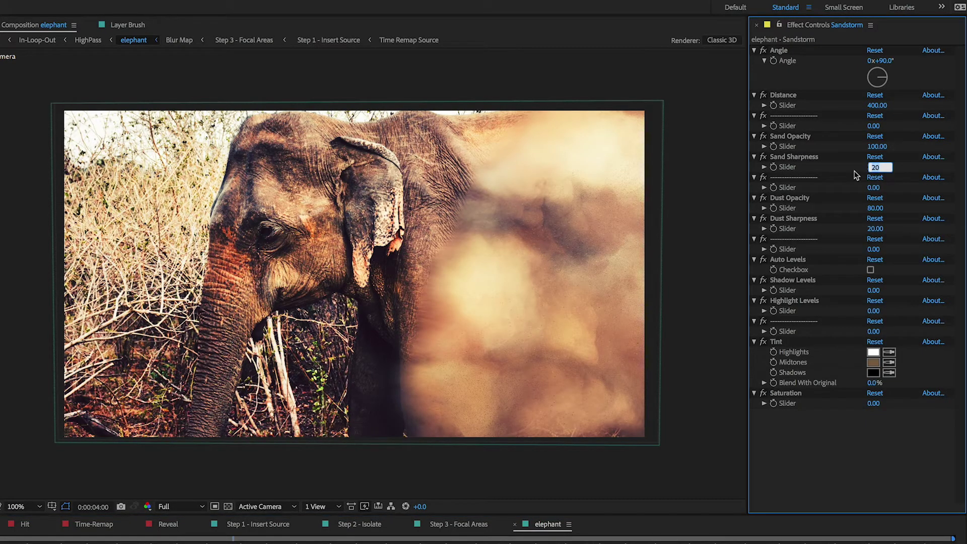
text(50)
key(Return)
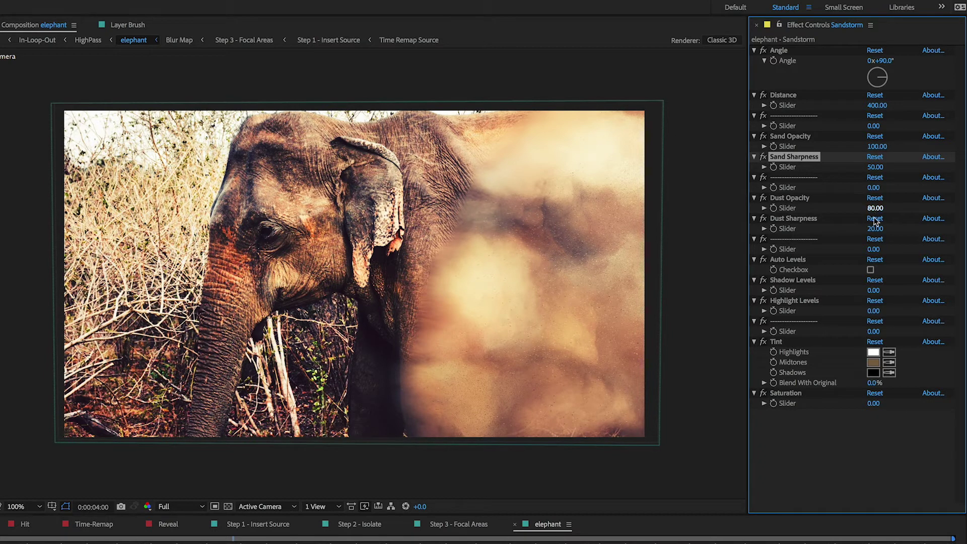
click(844, 208)
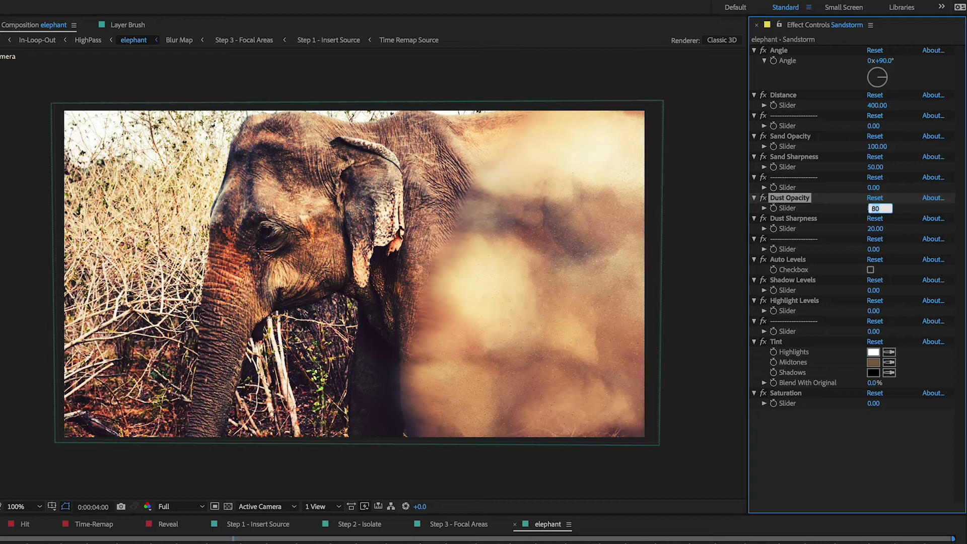
key(Return)
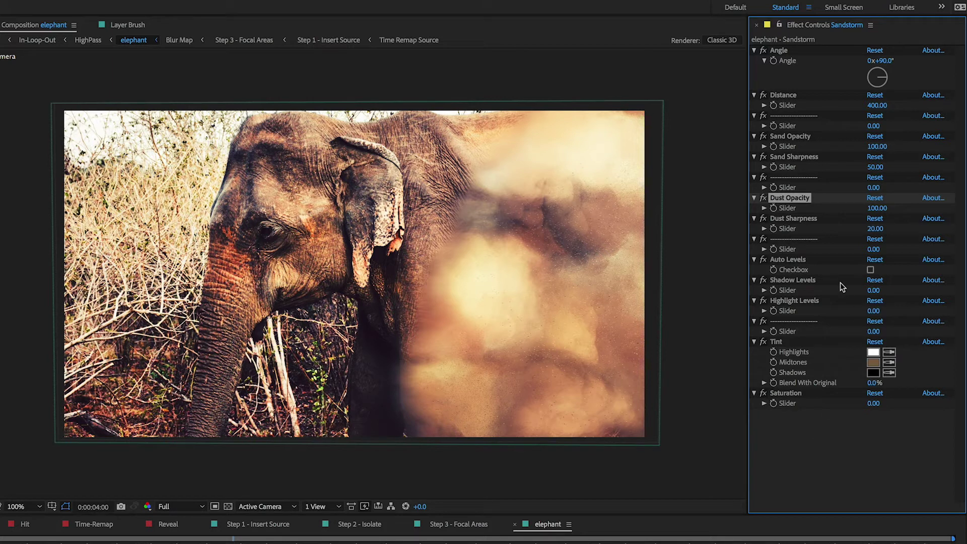
key(Down)
key(Down)
key(Down)
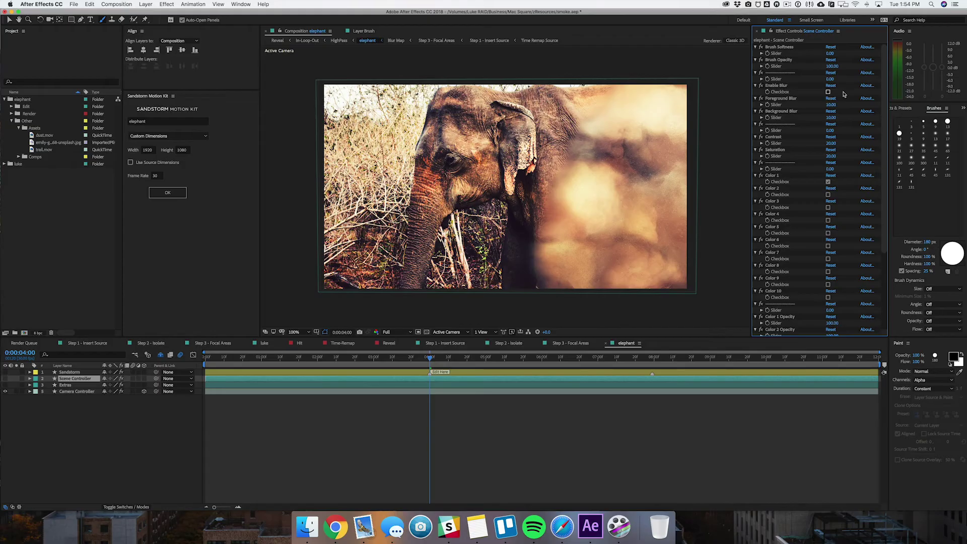
Check Enable Blur in the Scene Controller effect and enter 25 for Brush Softness
click(829, 93)
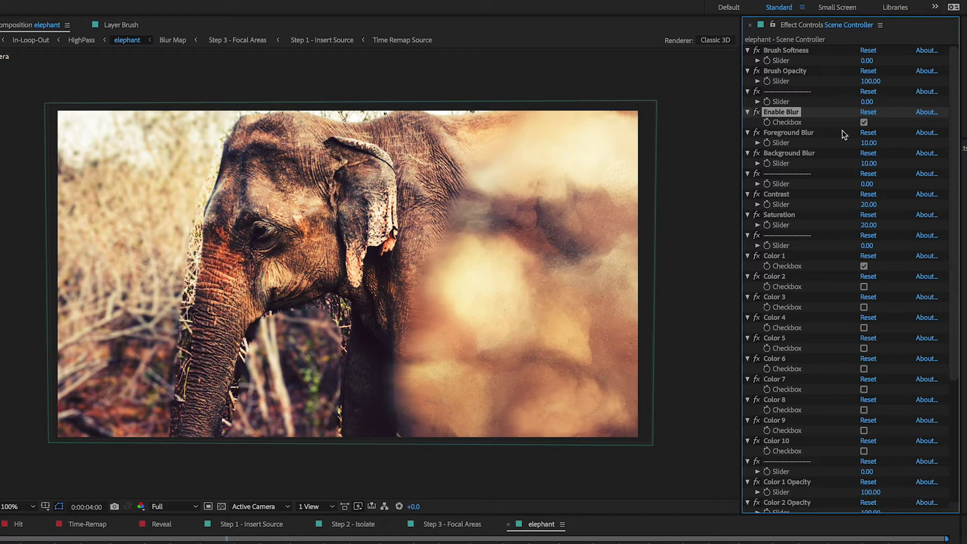
text(25)
key(Return)
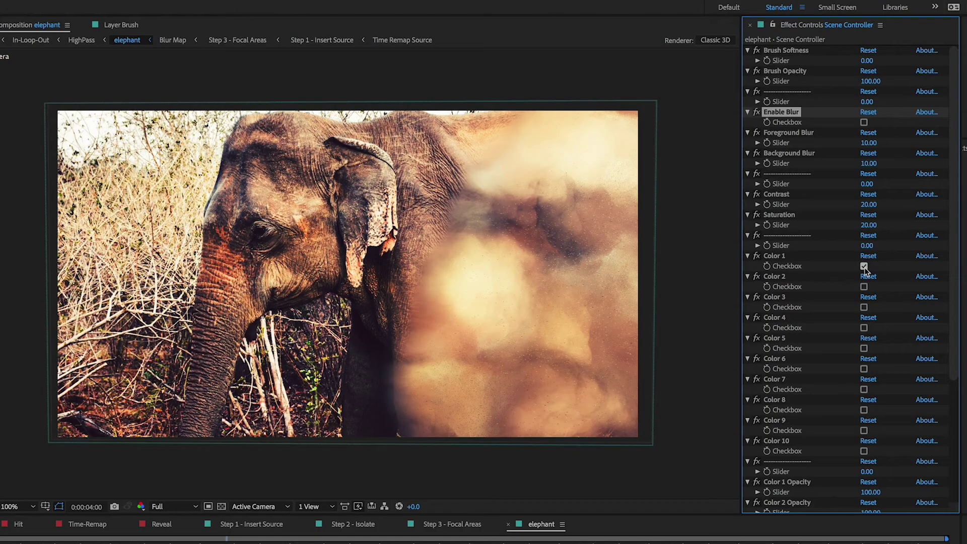
Uncheck the Color 1 checkbox in the Scene Controller's Effect Controls
click(864, 266)
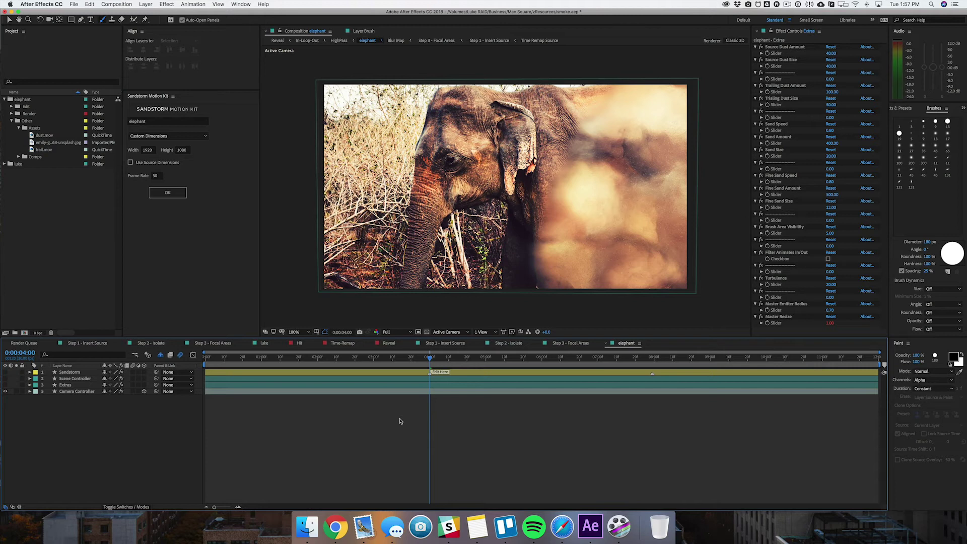
Expand the Render folder in the Project panel and open the Hit composition
click(11, 114)
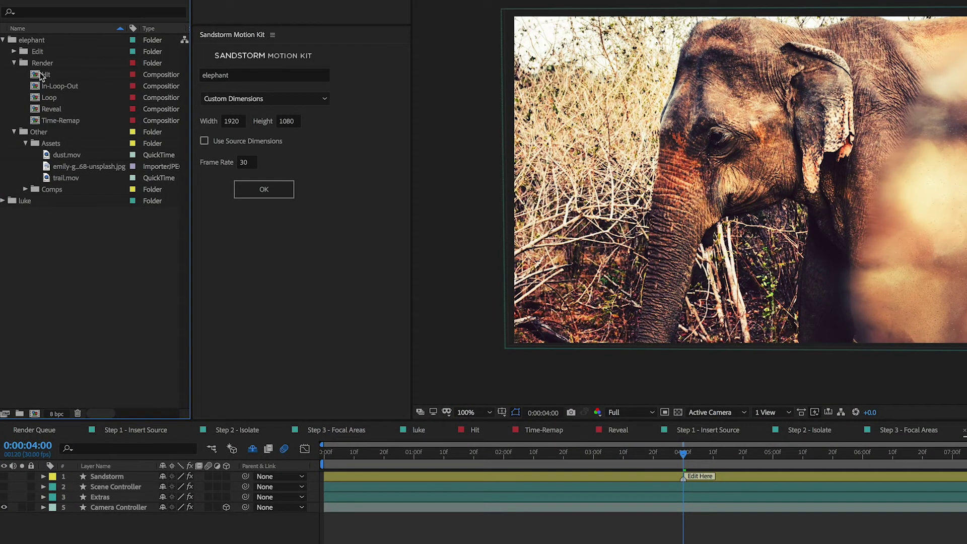
double_click(45, 76)
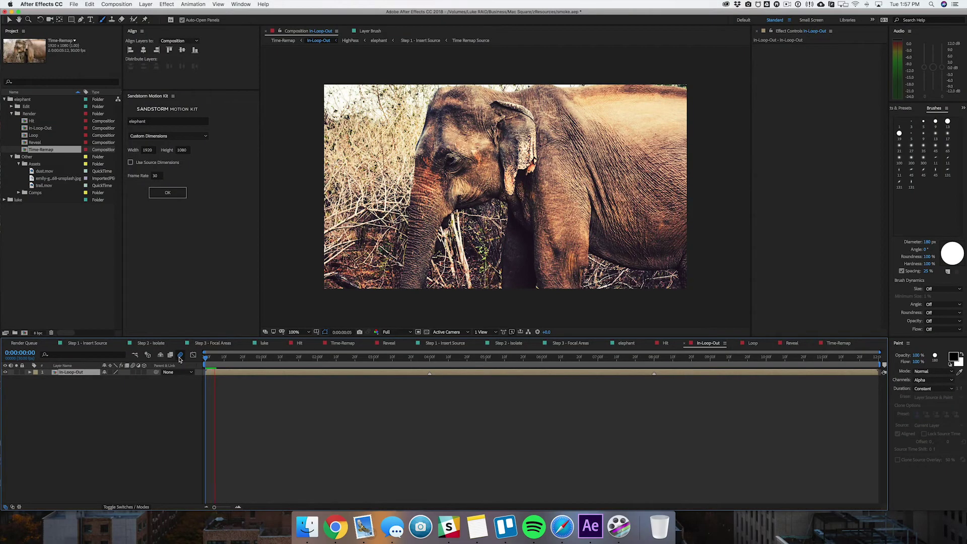
Bring up the Loop composition in the viewer to show the looping smoke
key(ctrl+b)
click(752, 343)
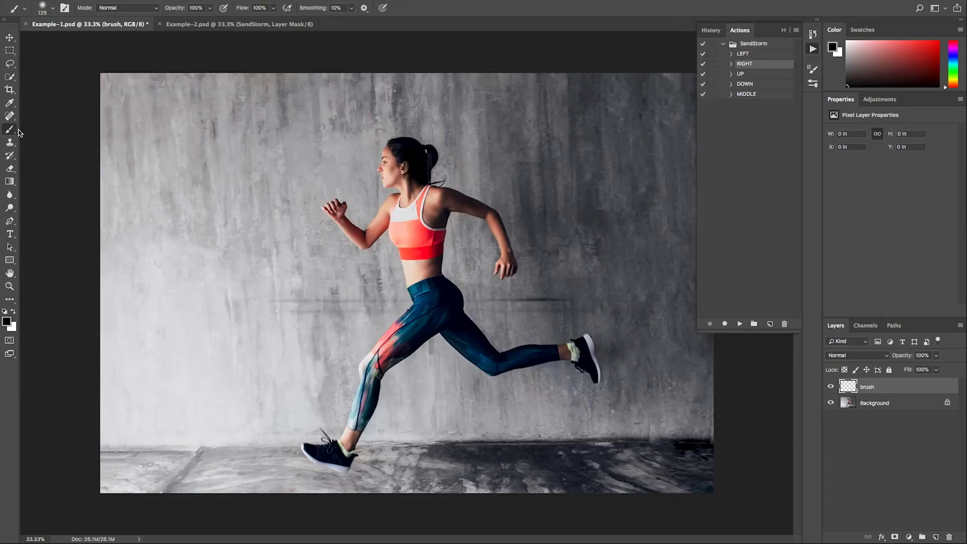
Paint the runner red on the brush layer, then play the SandStorm RIGHT action
click(7, 322)
click(711, 200)
click(812, 197)
mouse_move(410, 151)
mouse_down()
mouse_move(451, 204)
mouse_move(512, 360)
mouse_move(328, 458)
mouse_up()
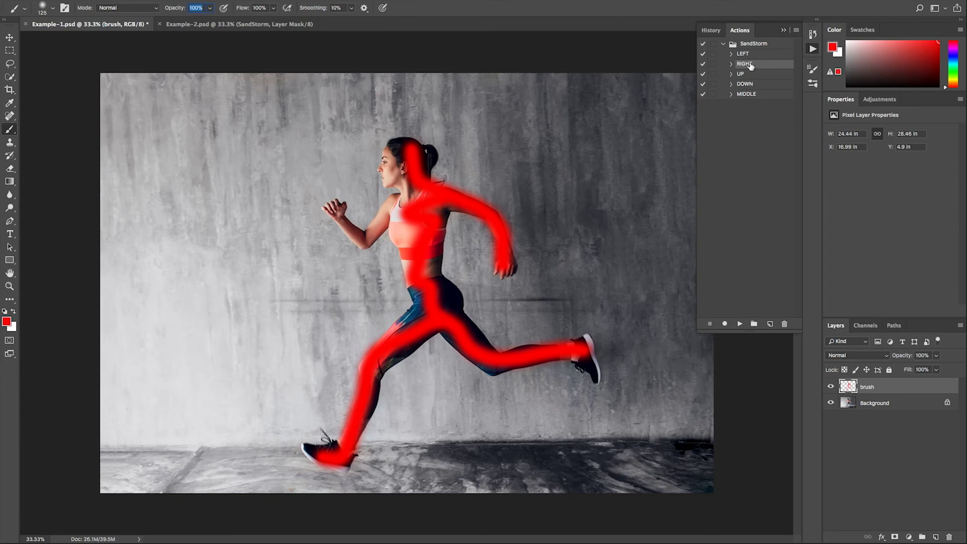
click(745, 324)
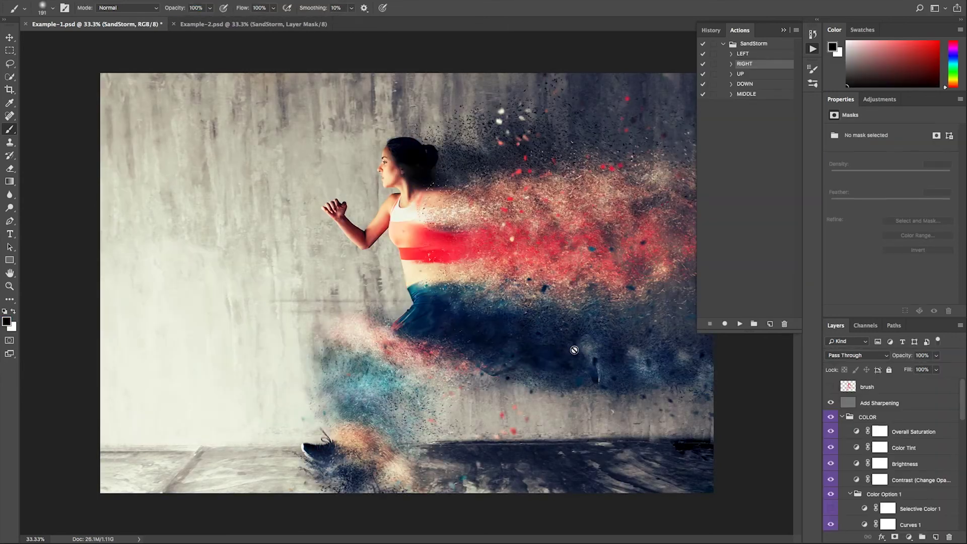